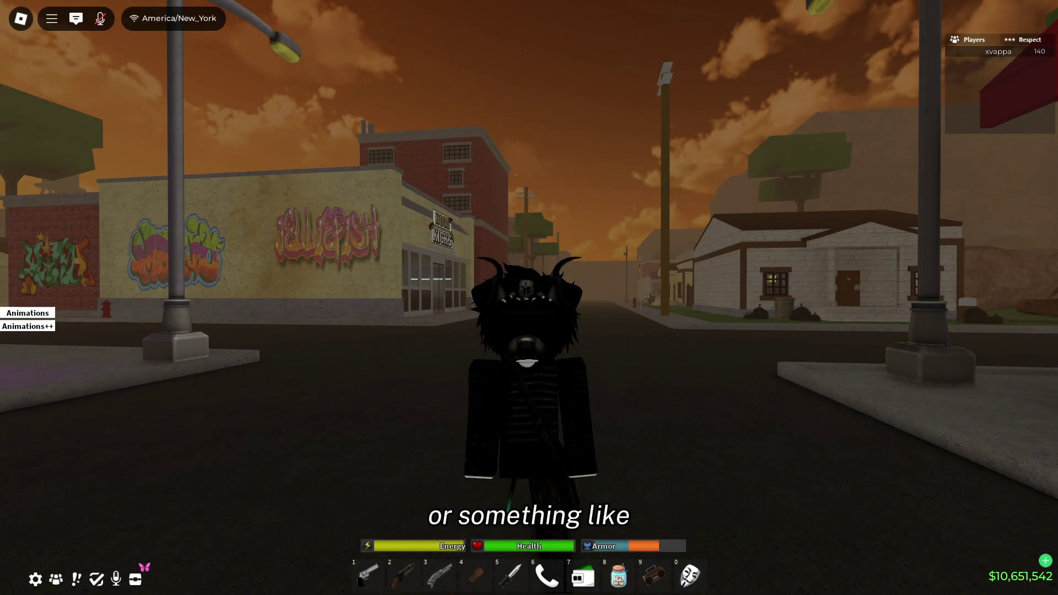
{"action": "key", "text": "d"}
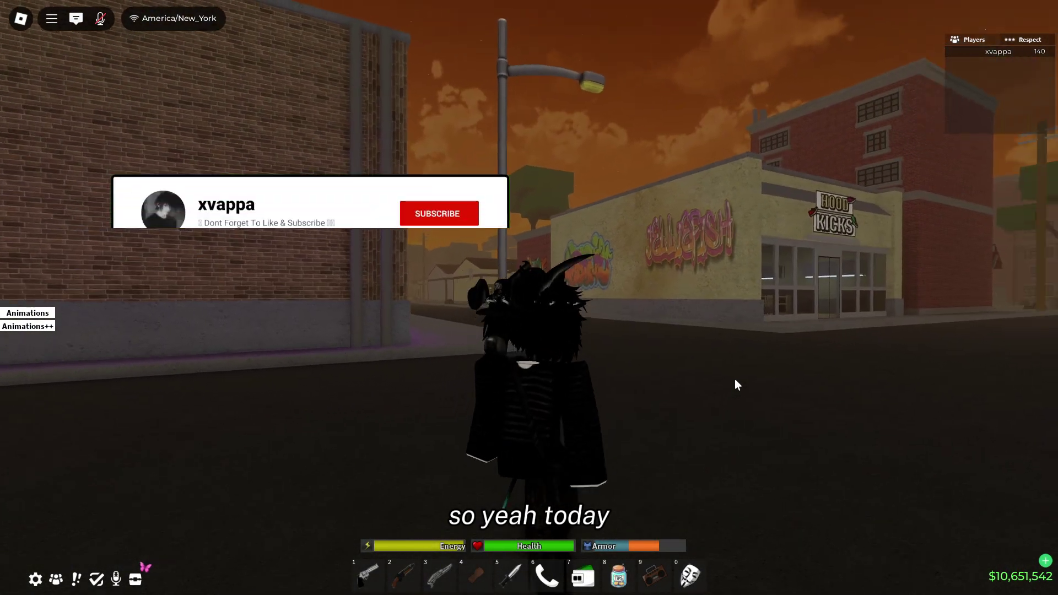
{"action": "scroll", "coordinate": [735, 379], "scroll_direction": "up", "scroll_amount": 3}
{"action": "scroll", "coordinate": [735, 380], "scroll_direction": "down", "scroll_amount": 4}
{"action": "key", "text": "d"}
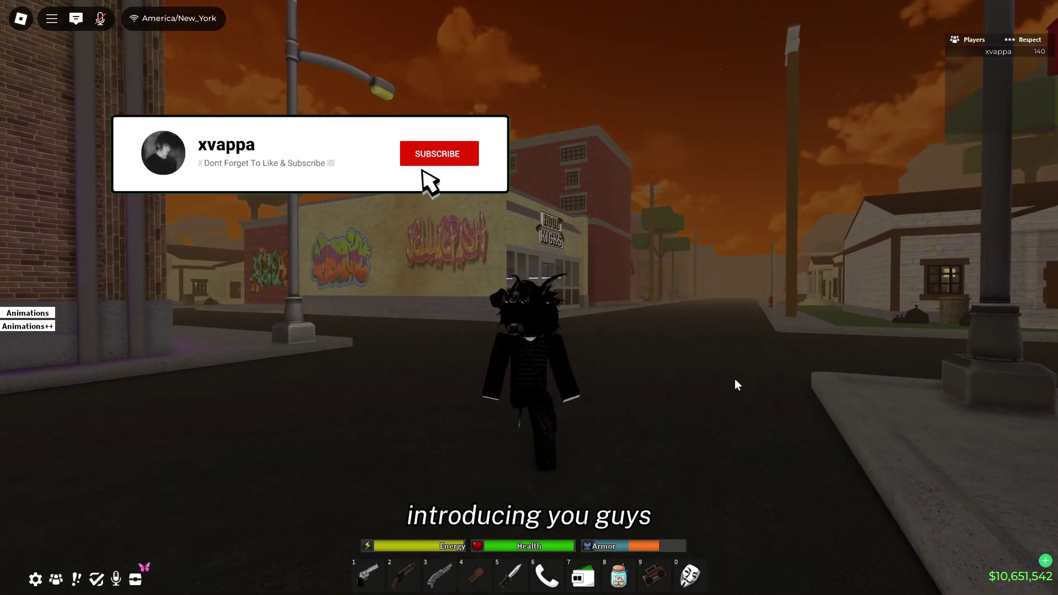
{"action": "scroll", "coordinate": [735, 380], "scroll_direction": "up", "scroll_amount": 4}
{"action": "key", "text": "d"}
{"action": "scroll", "coordinate": [735, 379], "scroll_direction": "down", "scroll_amount": 3}
{"action": "scroll", "coordinate": [734, 379], "scroll_direction": "down", "scroll_amount": 3}
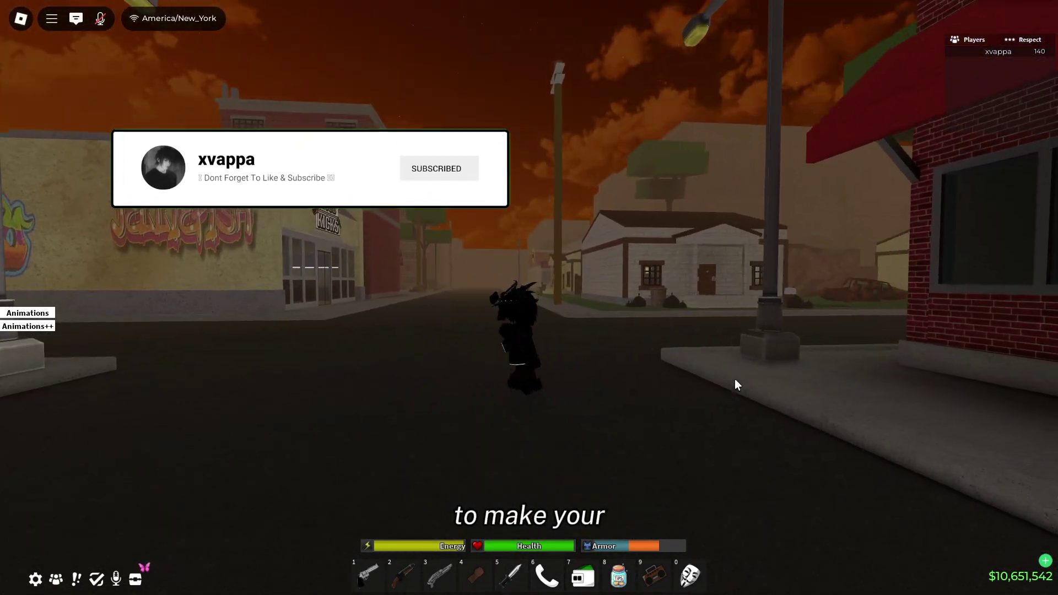
{"action": "scroll", "coordinate": [734, 380], "scroll_direction": "up", "scroll_amount": 4}
{"action": "key", "text": "s"}
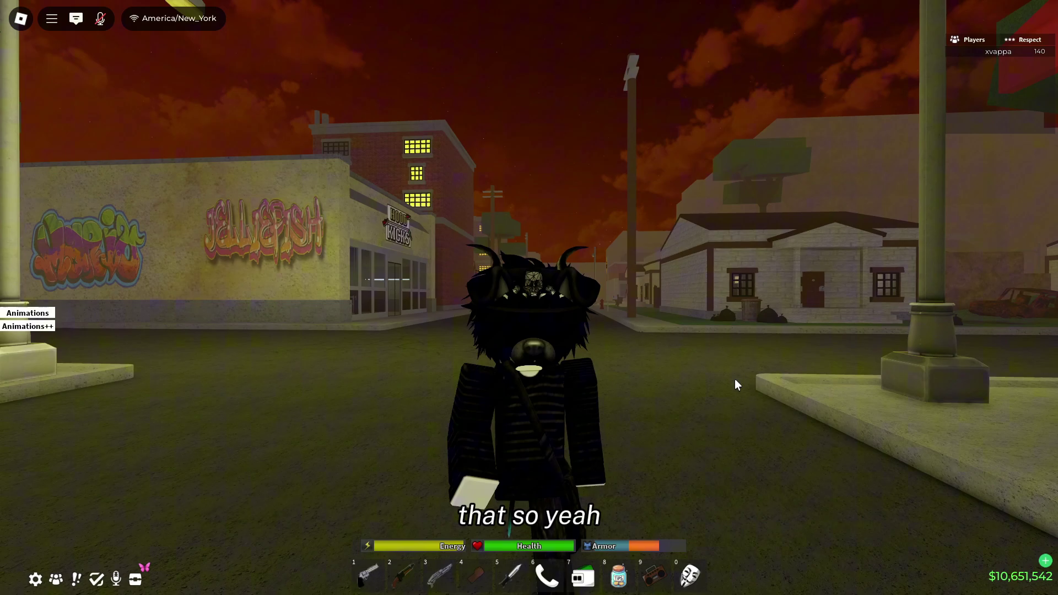
{"action": "scroll", "coordinate": [735, 380], "scroll_direction": "down", "scroll_amount": 3}
{"action": "key", "text": "s"}
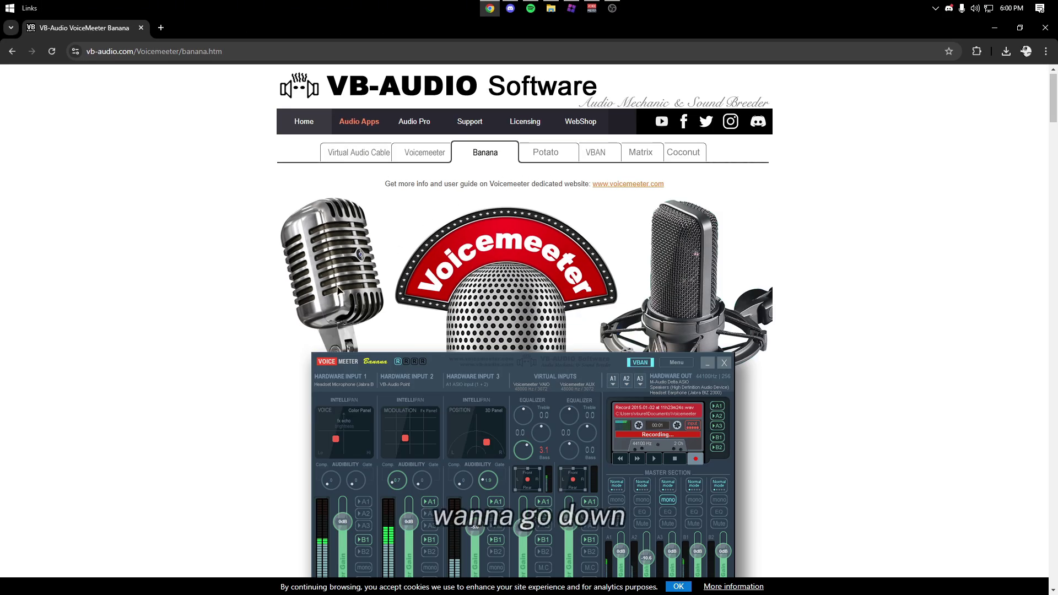
- Get VoicemeeterSetup_v2118.zip from the Voicemeeter Banana download page and run voicemeeterprosetup.exe from the archive
{"action": "scroll", "coordinate": [338, 290], "scroll_direction": "down", "scroll_amount": 5}
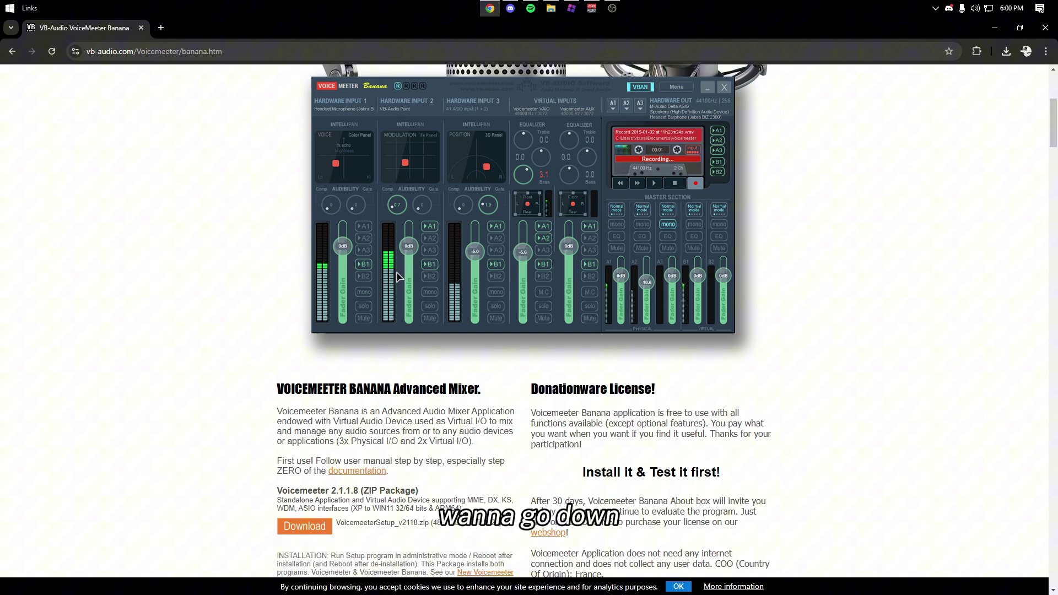
{"action": "scroll", "coordinate": [315, 334], "scroll_direction": "down", "scroll_amount": 4}
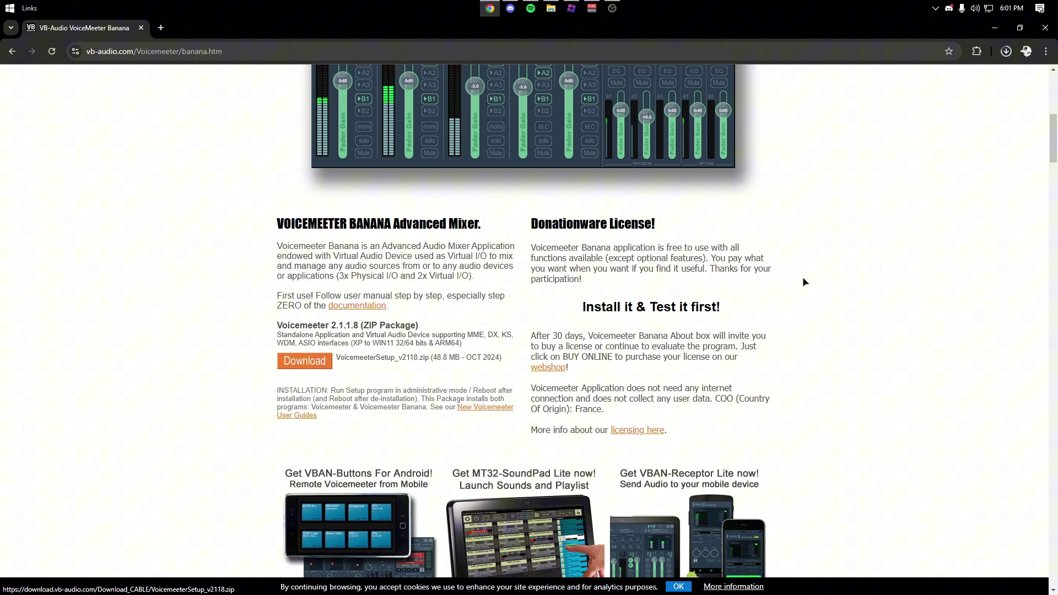
{"action": "left_click", "coordinate": [1006, 52]}
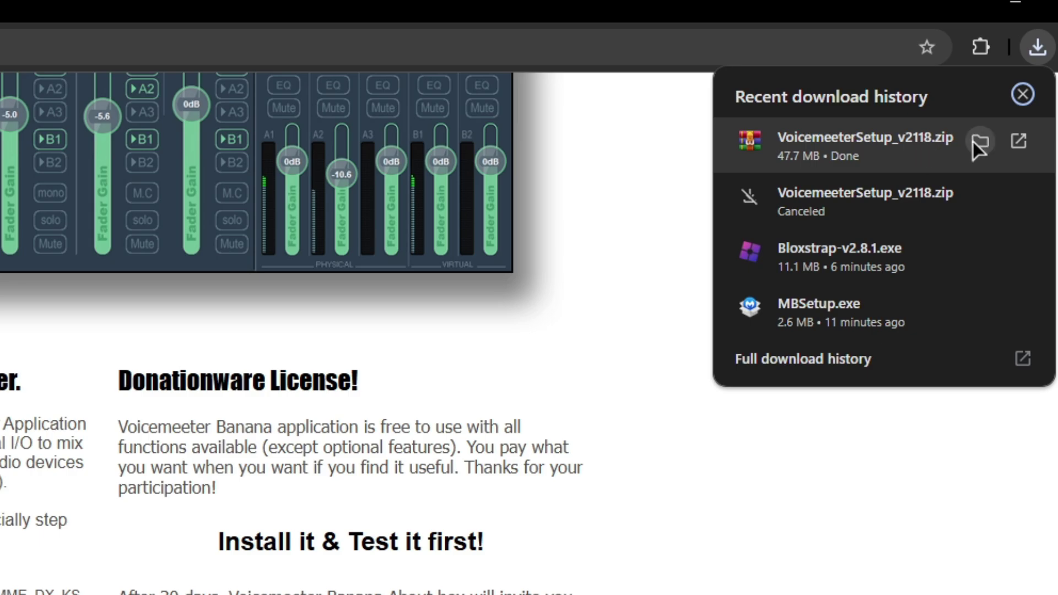
{"action": "left_click", "coordinate": [1016, 141]}
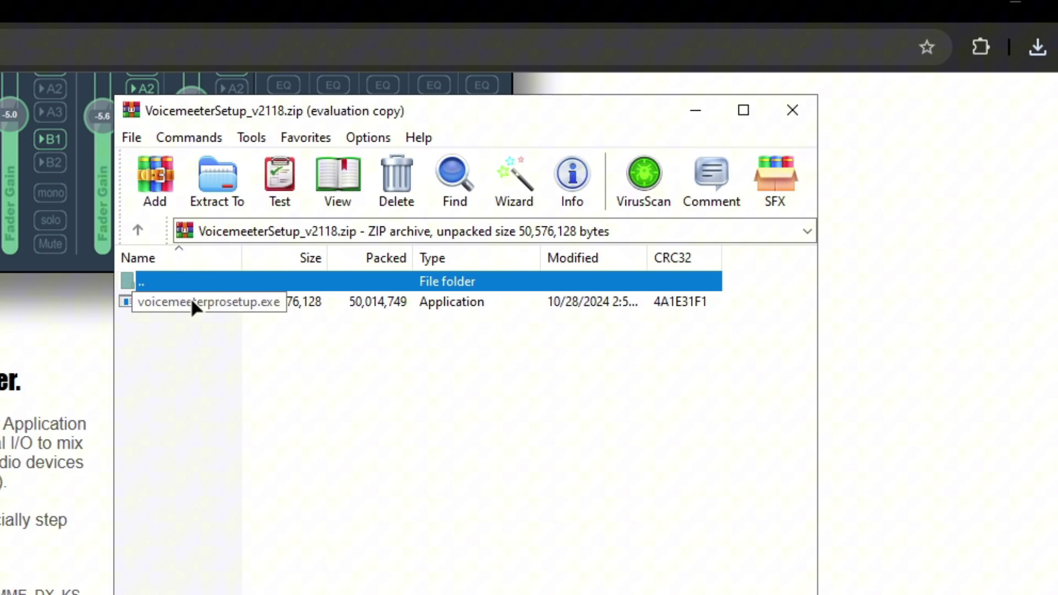
{"action": "double_click", "coordinate": [212, 302]}
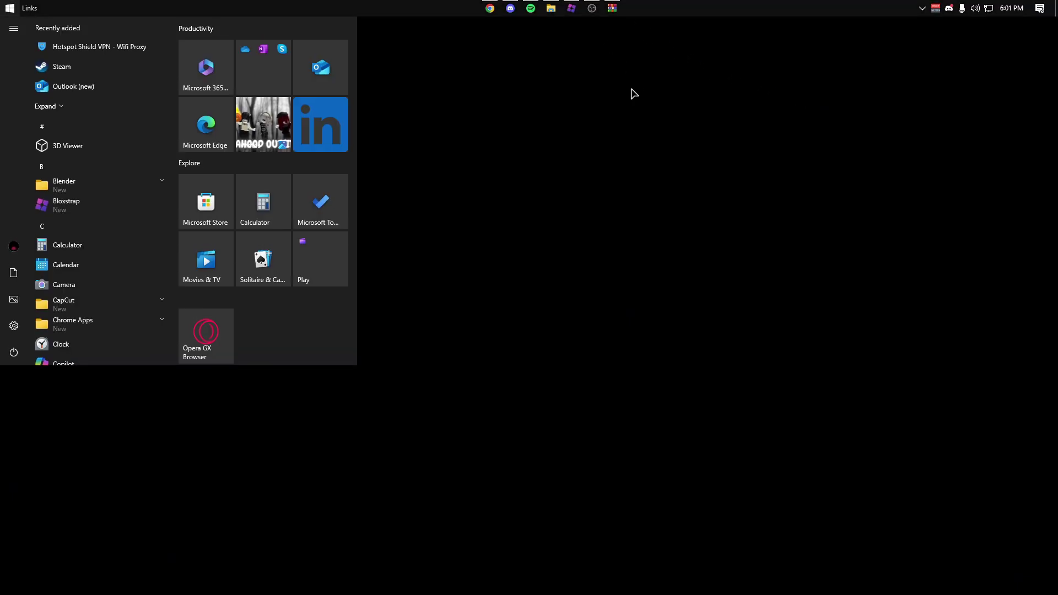
- Search Windows for "voice" and launch Voicemeeter Banana
{"action": "type", "text": "voice"}
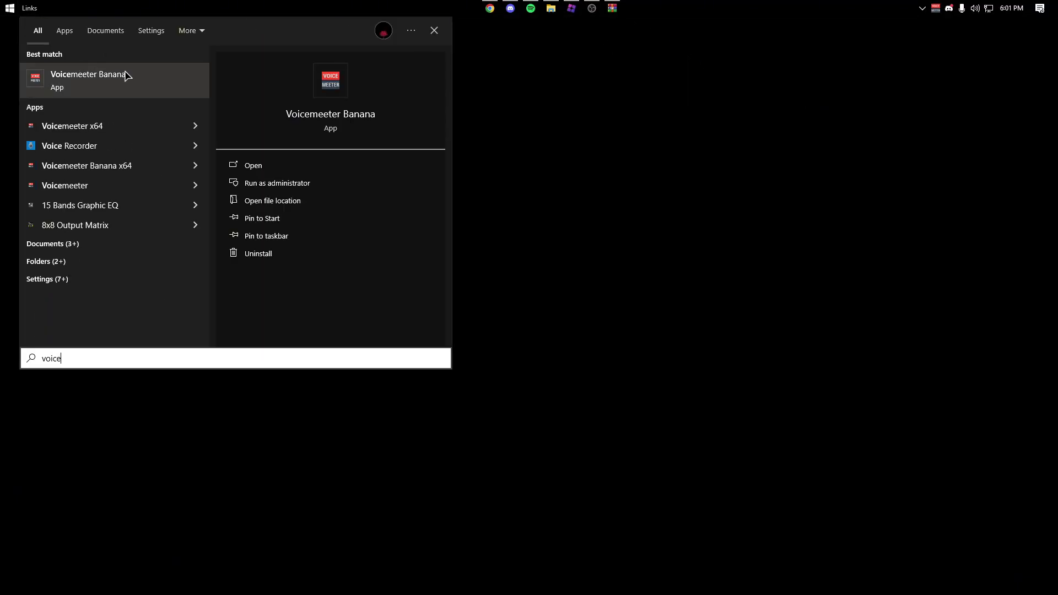
{"action": "left_click", "coordinate": [250, 166]}
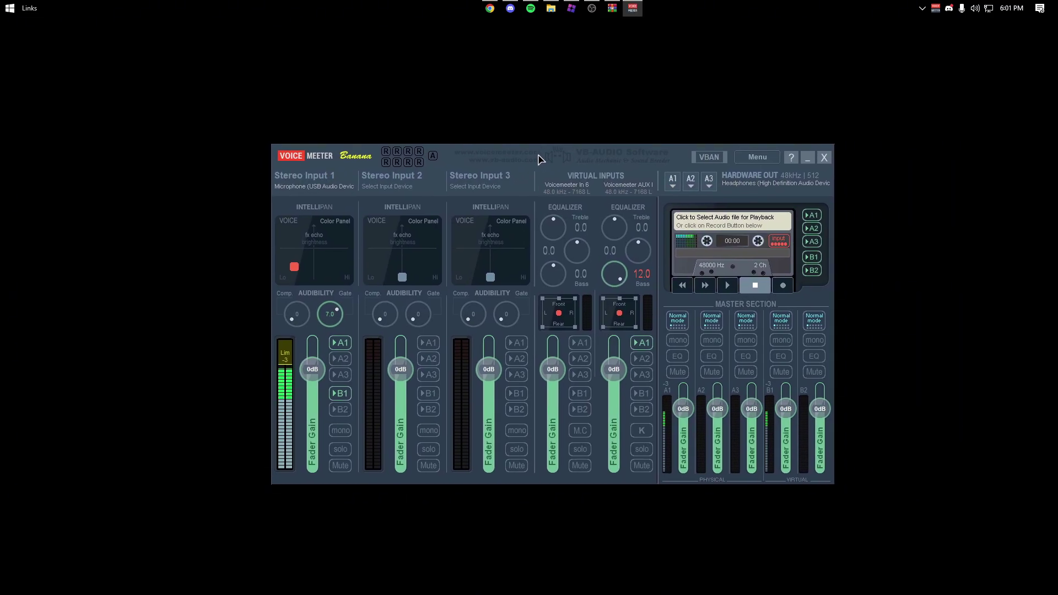
- Route Stereo Inputs 2 and 3 and both virtual inputs to buses A1 and B1
{"action": "left_click", "coordinate": [422, 339]}
{"action": "left_click", "coordinate": [421, 390]}
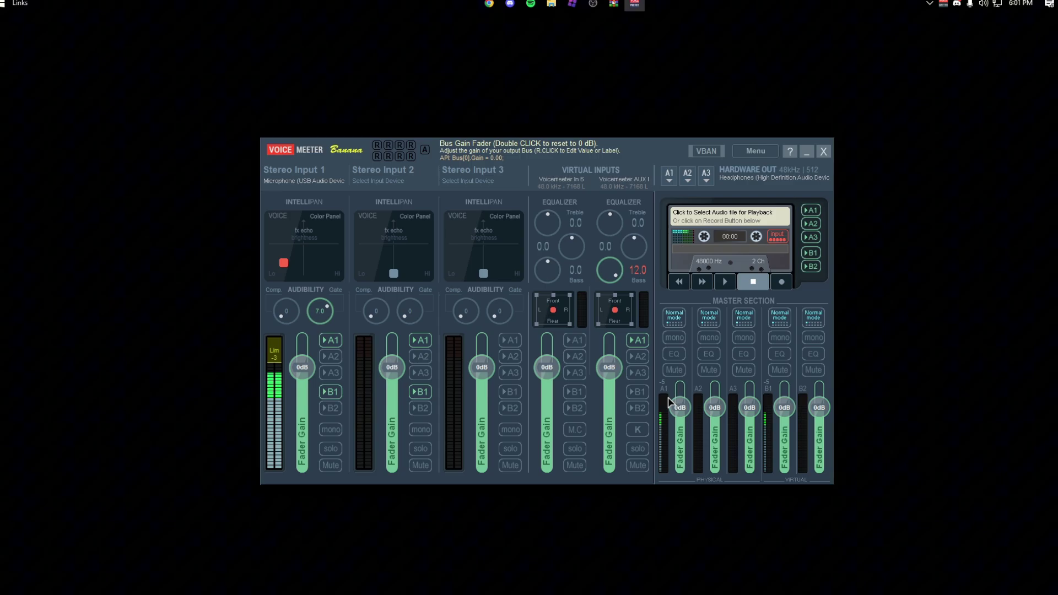
{"action": "left_click", "coordinate": [574, 340]}
{"action": "left_click", "coordinate": [576, 394]}
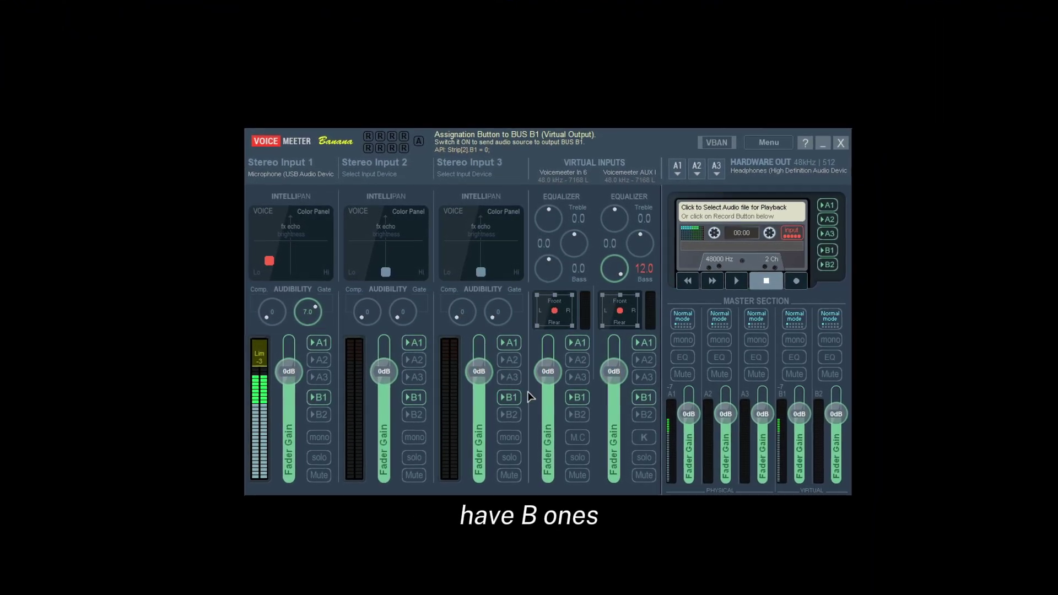
- Switch off A1 and B1 on Stereo Inputs 2 and 3 and the first virtual input, and B1 on the AUX input
{"action": "left_click", "coordinate": [412, 344]}
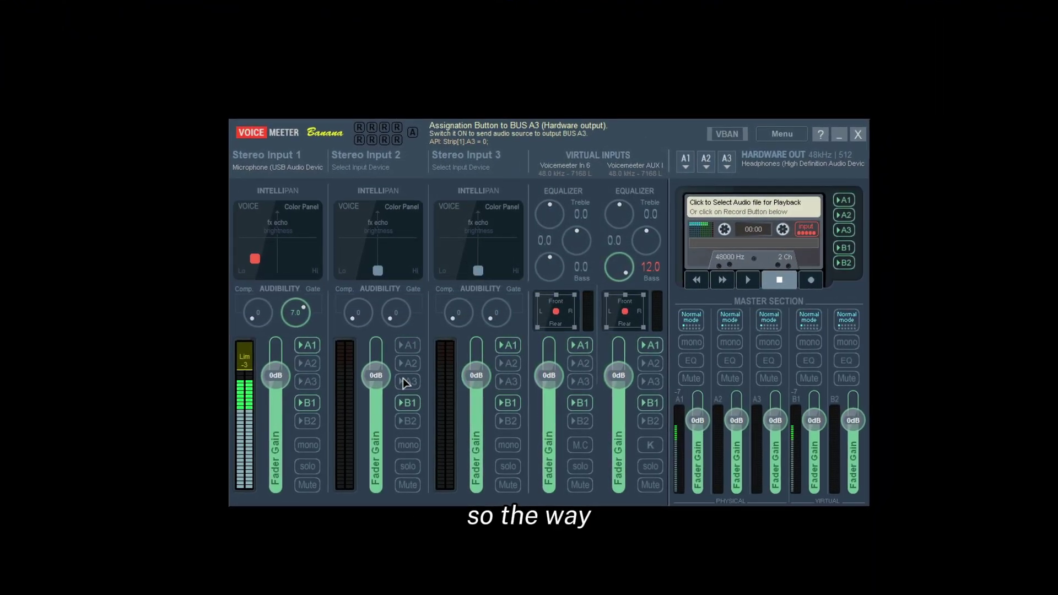
{"action": "left_click", "coordinate": [410, 400]}
{"action": "left_click", "coordinate": [507, 346]}
{"action": "left_click", "coordinate": [506, 406]}
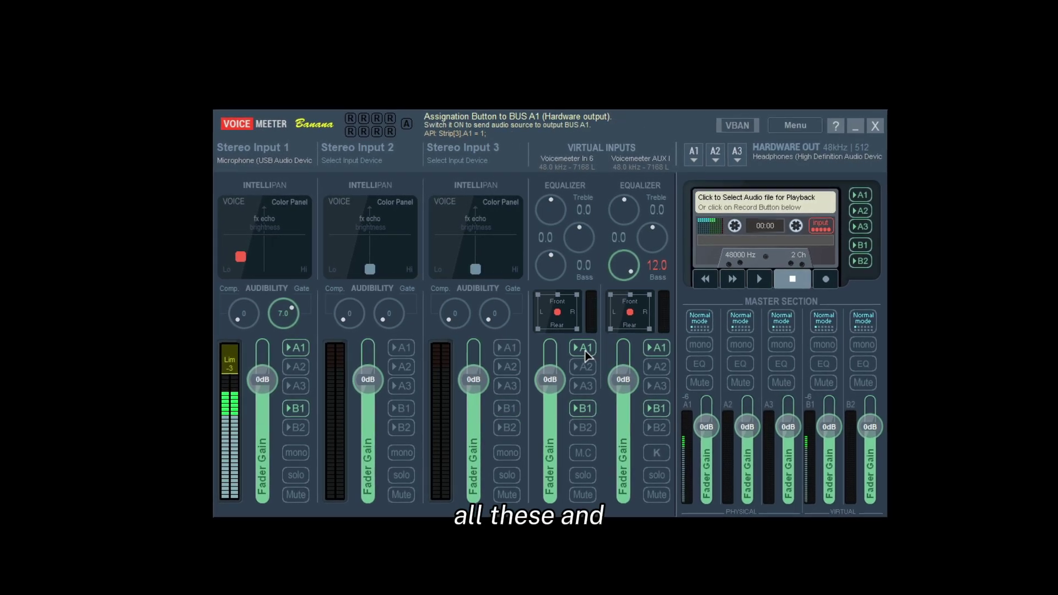
{"action": "left_click", "coordinate": [581, 346]}
{"action": "left_click", "coordinate": [581, 405]}
{"action": "left_click", "coordinate": [661, 411]}
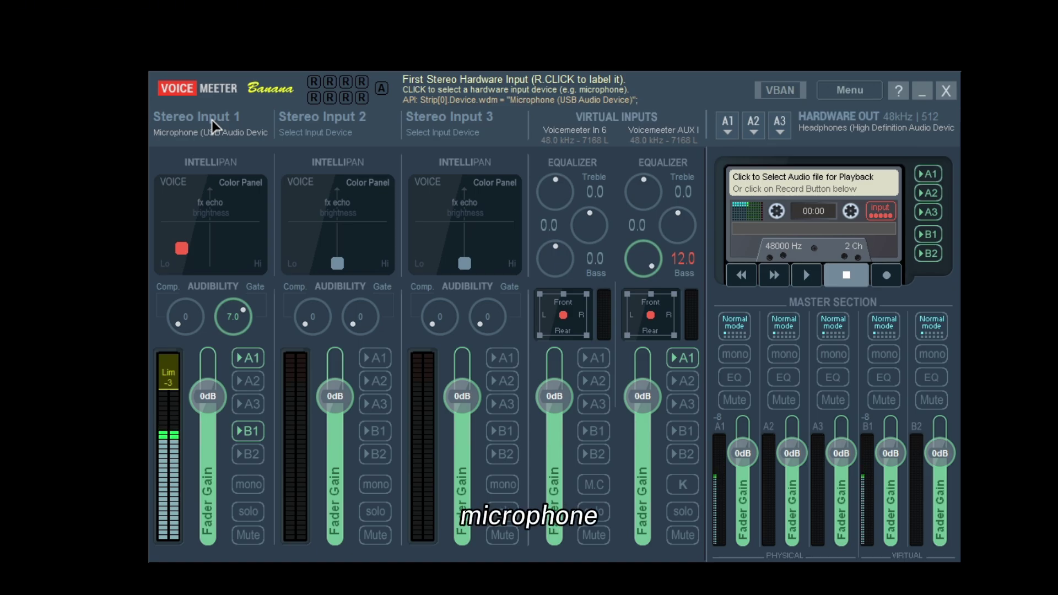
- Check the microphone choice for Stereo Input 1 and the headphone choice for hardware output A1, keeping both devices
{"action": "left_click", "coordinate": [214, 117]}
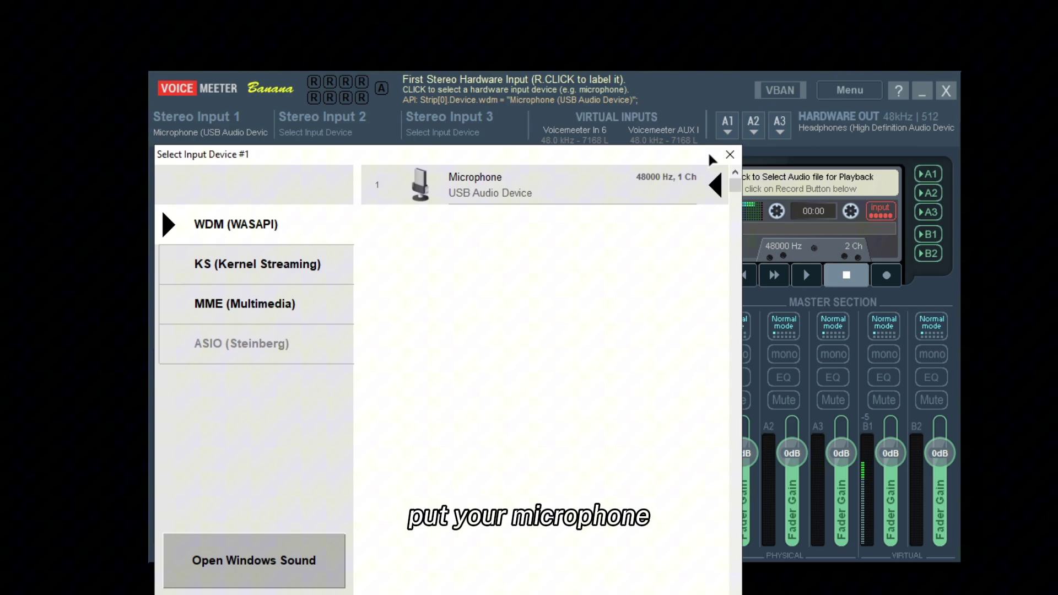
{"action": "left_click", "coordinate": [730, 154]}
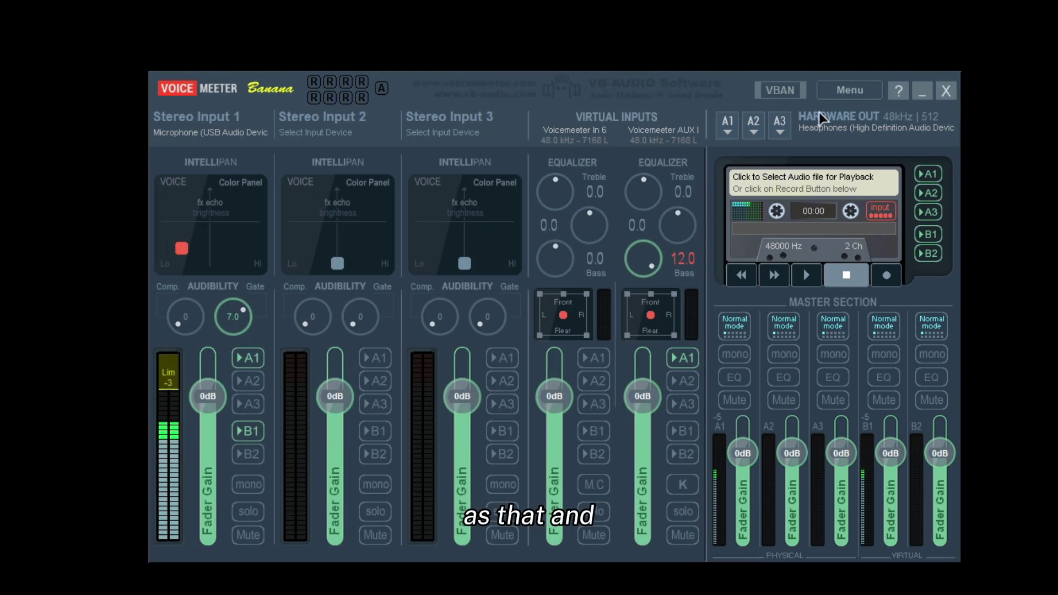
{"action": "left_click", "coordinate": [727, 124]}
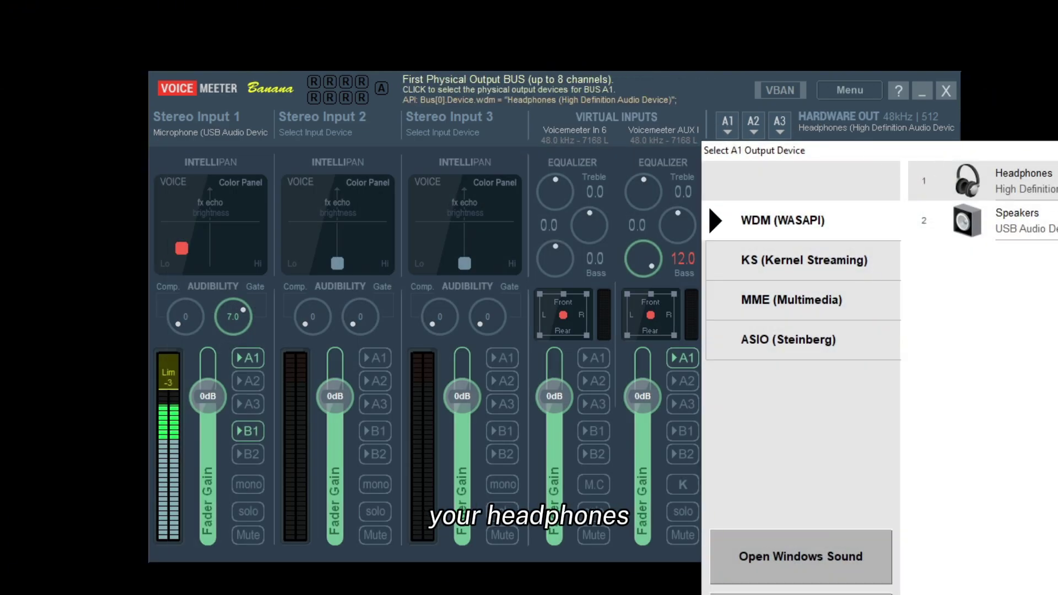
{"action": "key", "text": "Escape"}
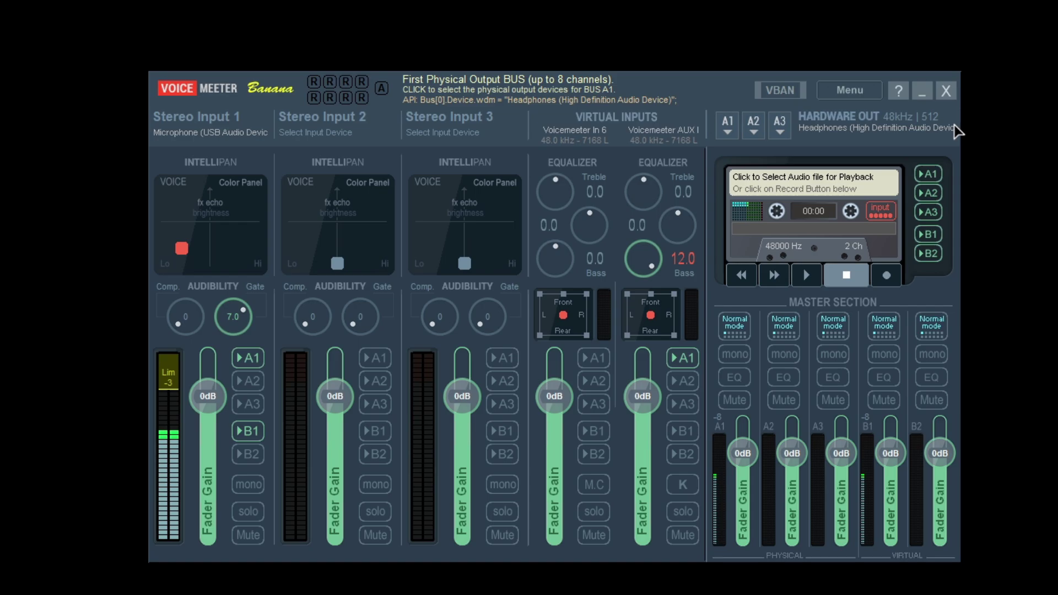
- Restart the Voicemeeter audio engine
{"action": "left_click", "coordinate": [838, 97]}
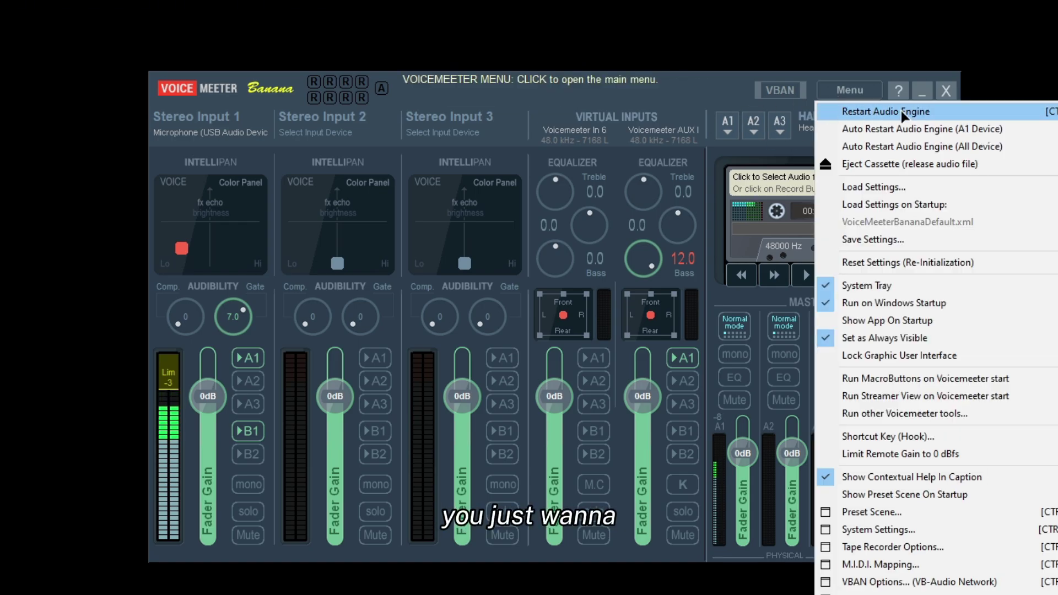
{"action": "left_click", "coordinate": [852, 114]}
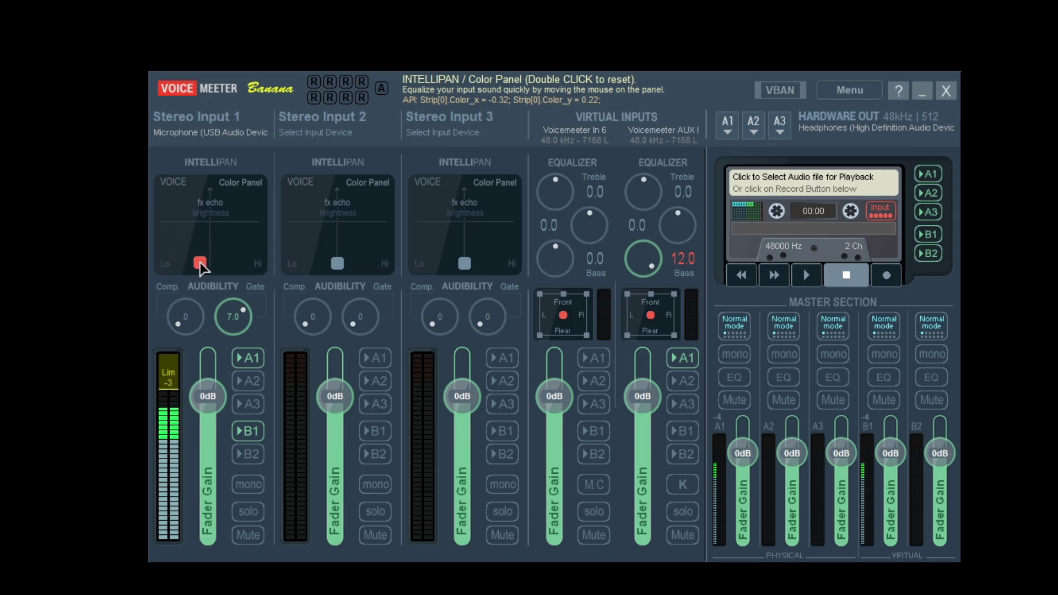
- Shift Stereo Input 1's voice color point toward Lo, and cycle its Intellipan through the modulation and 3D position views back to color
{"action": "left_click_drag", "start_coordinate": [203, 265], "coordinate": [171, 256]}
{"action": "left_click_drag", "start_coordinate": [199, 230], "coordinate": [147, 275]}
{"action": "right_click", "coordinate": [214, 240]}
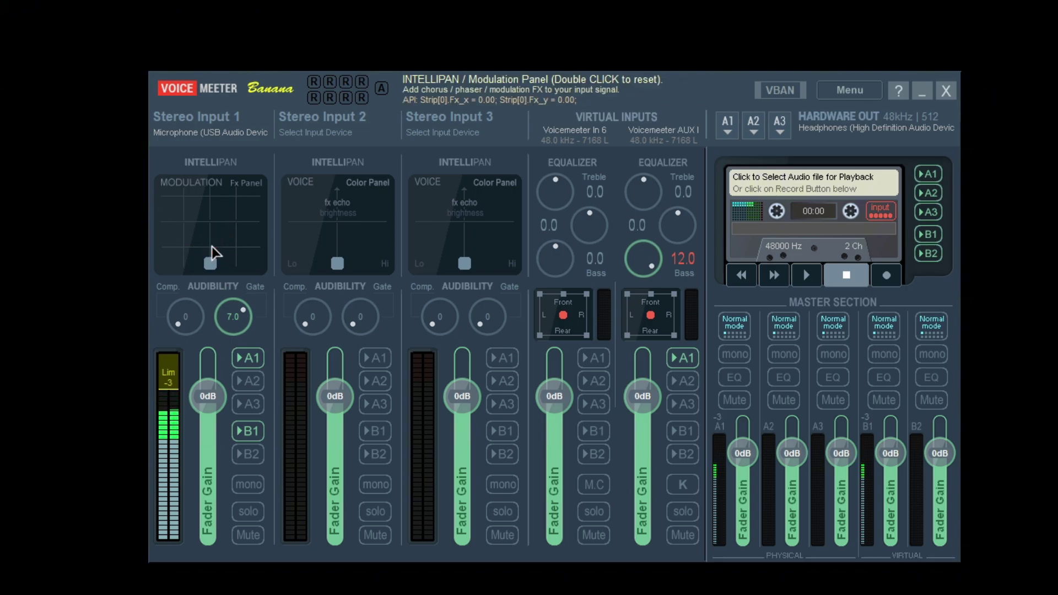
{"action": "right_click", "coordinate": [227, 236]}
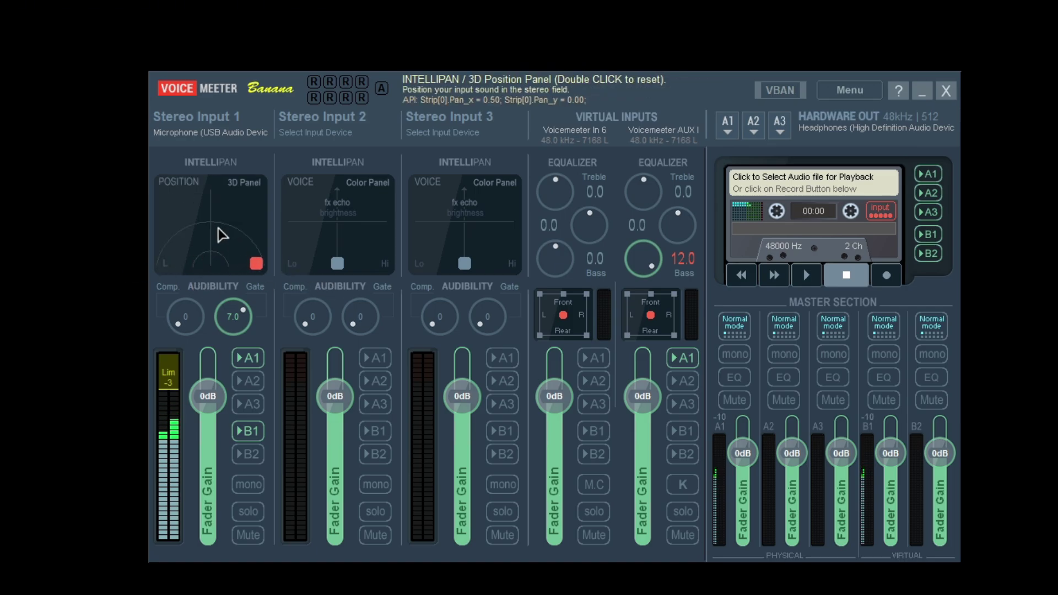
{"action": "right_click", "coordinate": [230, 252]}
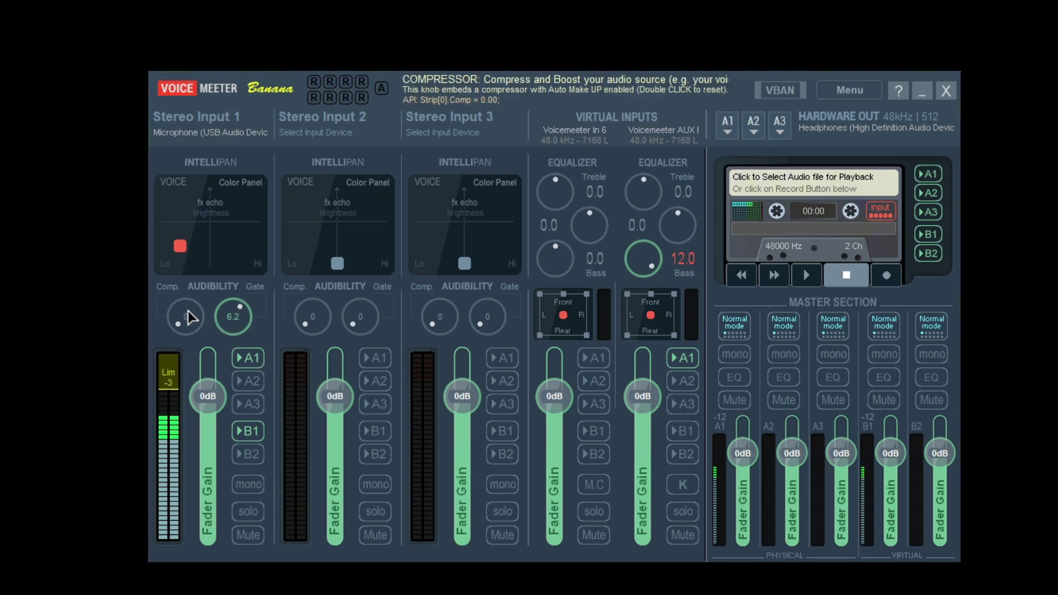
- Adjust the compressor amount and the VU-meter limiter threshold on Stereo Input 1
{"action": "left_click_drag", "start_coordinate": [191, 326], "coordinate": [245, 376]}
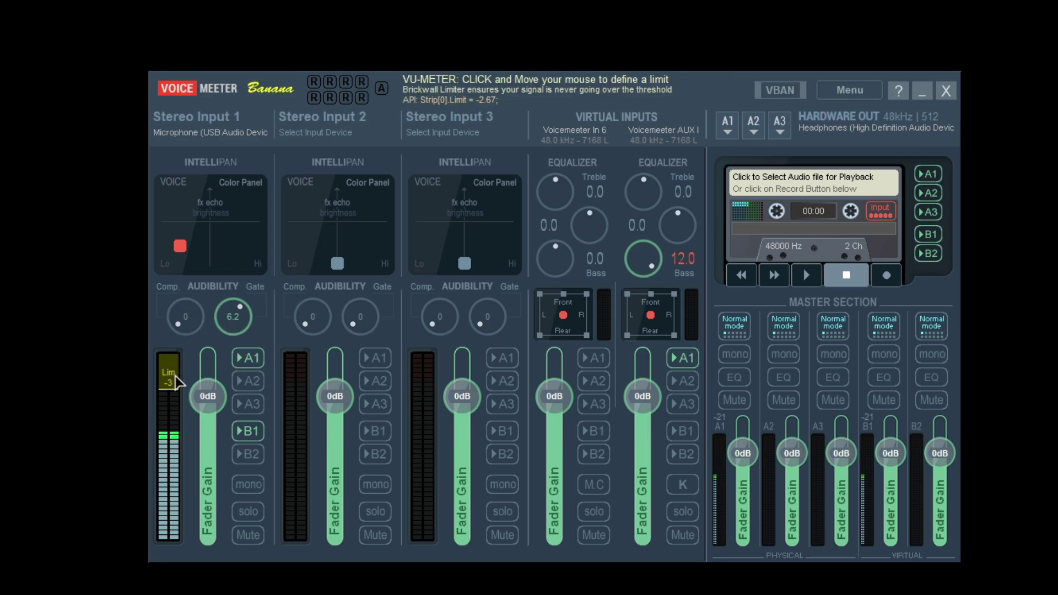
{"action": "mouse_move", "coordinate": [178, 386]}
{"action": "left_mouse_down"}
{"action": "mouse_move", "coordinate": [189, 354]}
{"action": "mouse_move", "coordinate": [170, 359]}
{"action": "mouse_move", "coordinate": [187, 385]}
{"action": "left_mouse_up"}
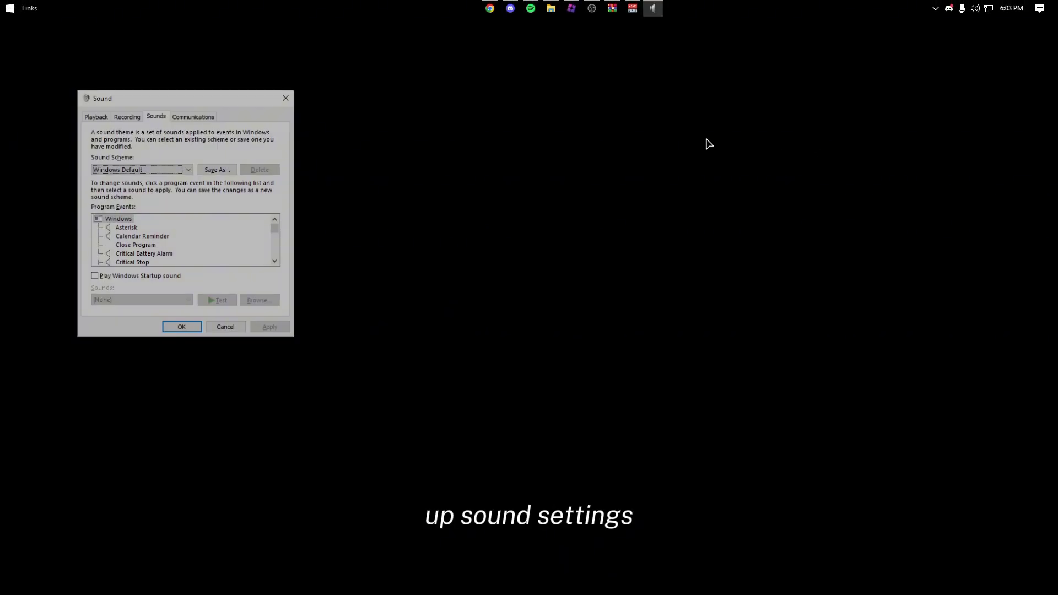
- Check the recording devices in the Windows Sound settings, from the physical microphones to the Voicemeeter outputs, for the default device
{"action": "left_click_drag", "start_coordinate": [170, 97], "coordinate": [515, 177]}
{"action": "left_click", "coordinate": [472, 196]}
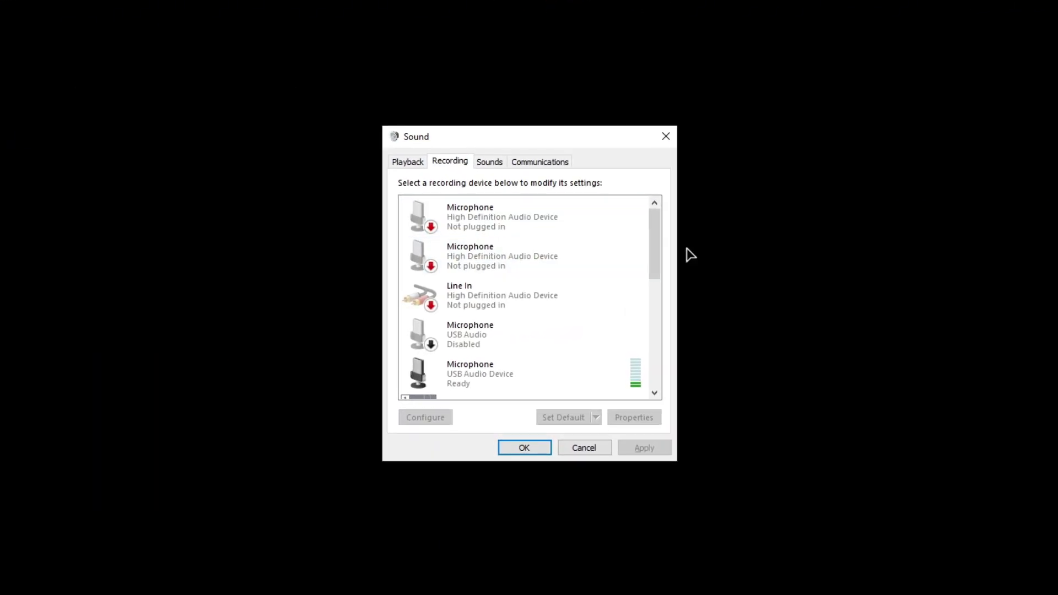
{"action": "left_click_drag", "start_coordinate": [655, 234], "coordinate": [678, 271]}
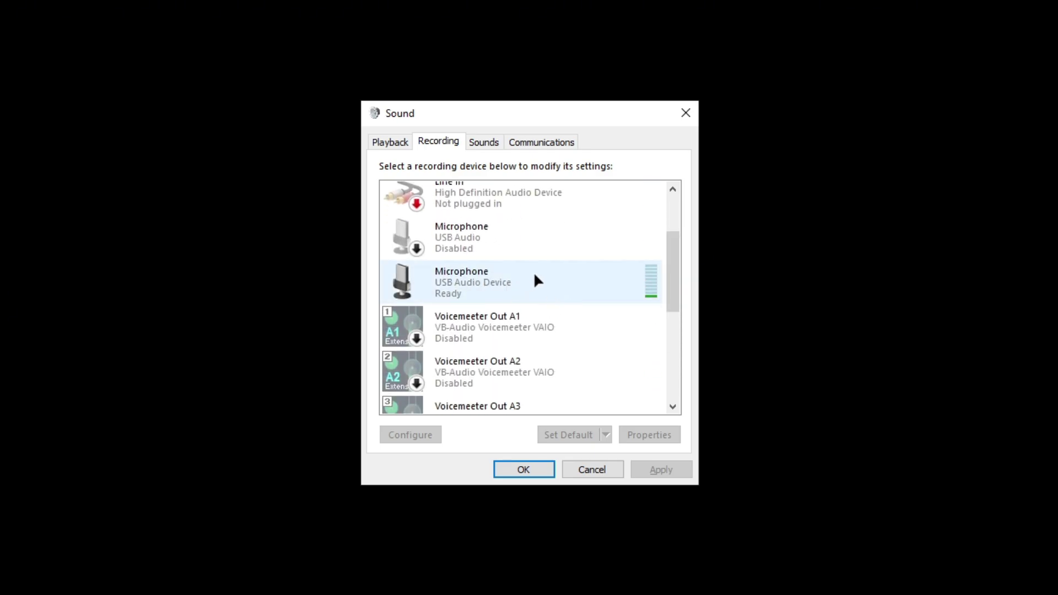
{"action": "left_click_drag", "start_coordinate": [670, 263], "coordinate": [682, 381]}
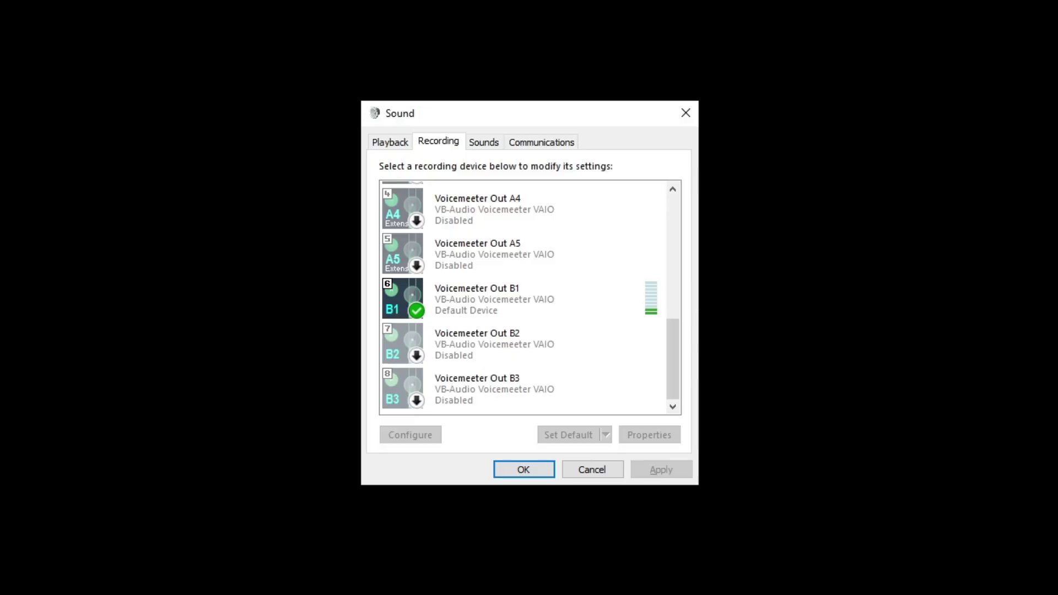
- Check which playback devices are the defaults among the headphones and Voicemeeter inputs, and close the Sound settings
{"action": "left_click", "coordinate": [400, 144]}
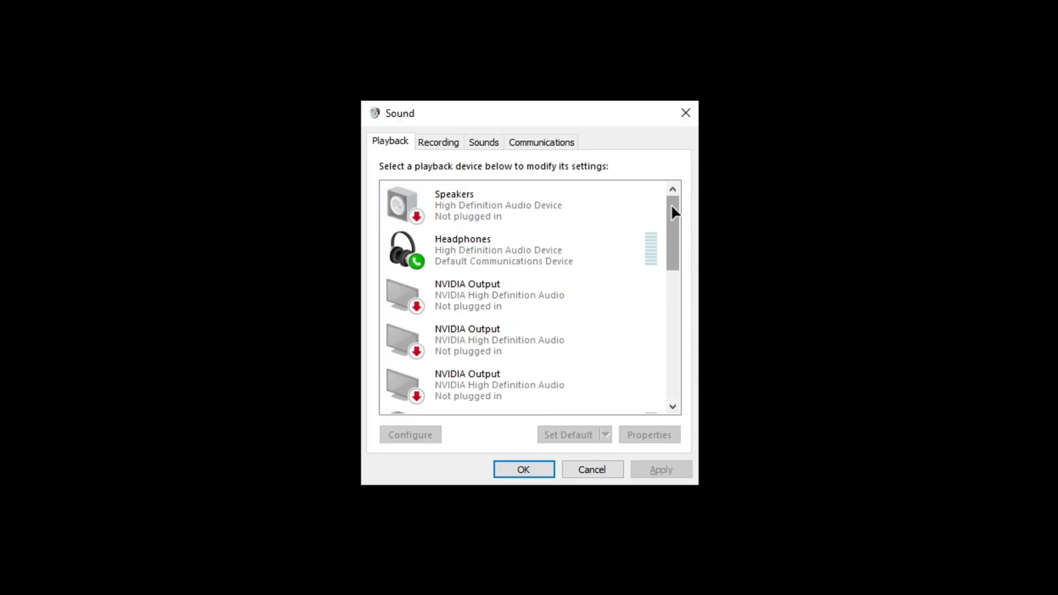
{"action": "left_click_drag", "start_coordinate": [673, 210], "coordinate": [701, 153]}
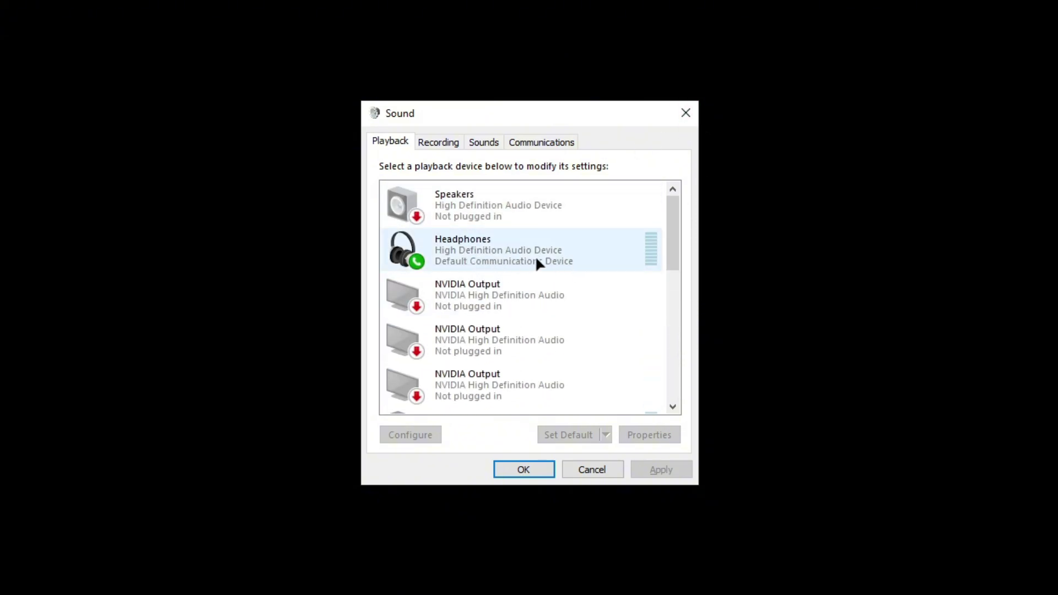
{"action": "left_click_drag", "start_coordinate": [677, 220], "coordinate": [677, 293]}
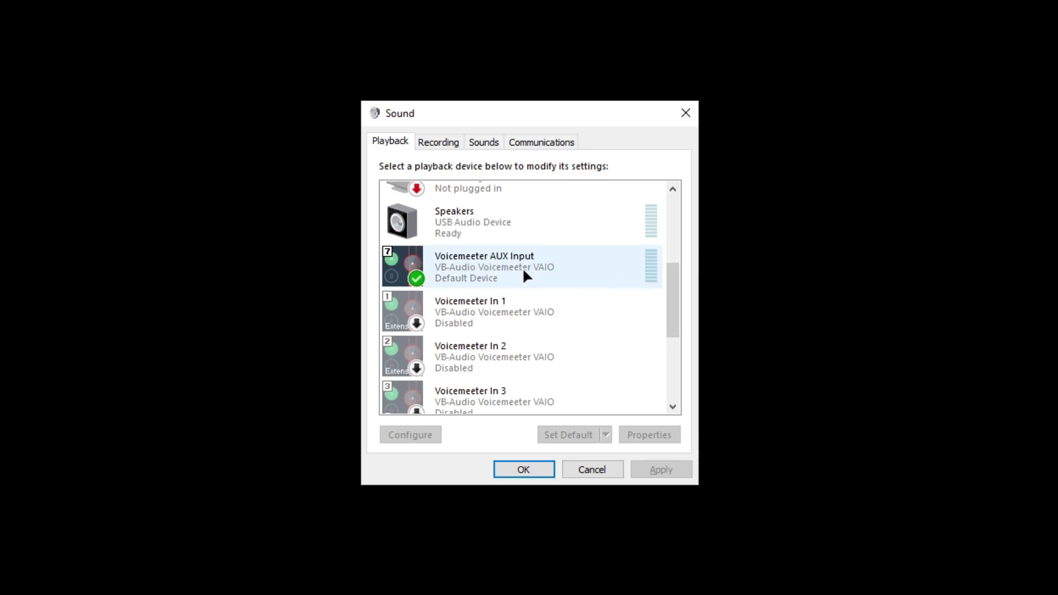
{"action": "left_click", "coordinate": [685, 114]}
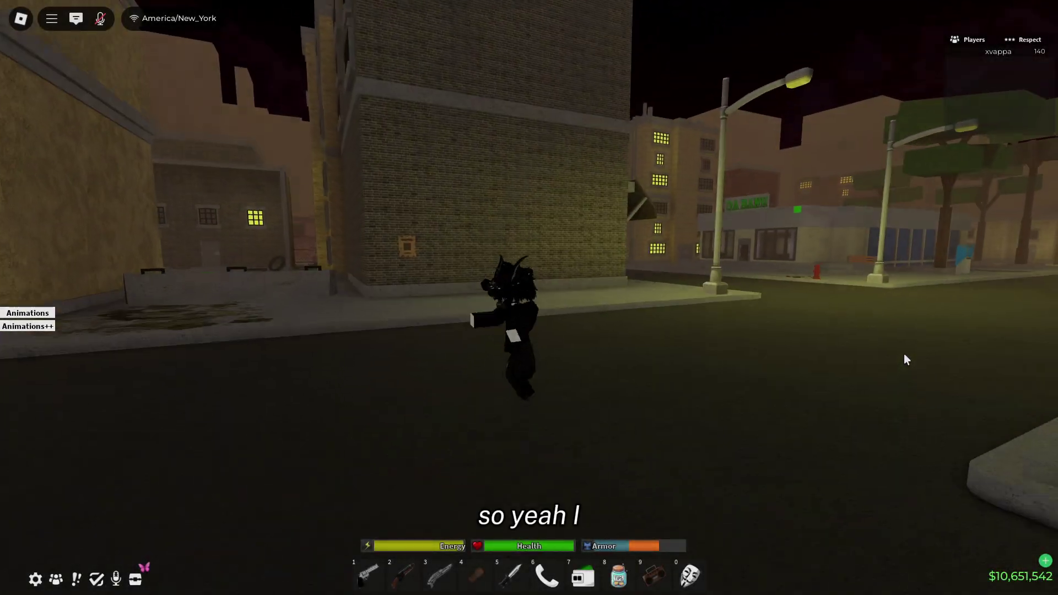
{"action": "key", "text": "Left"}
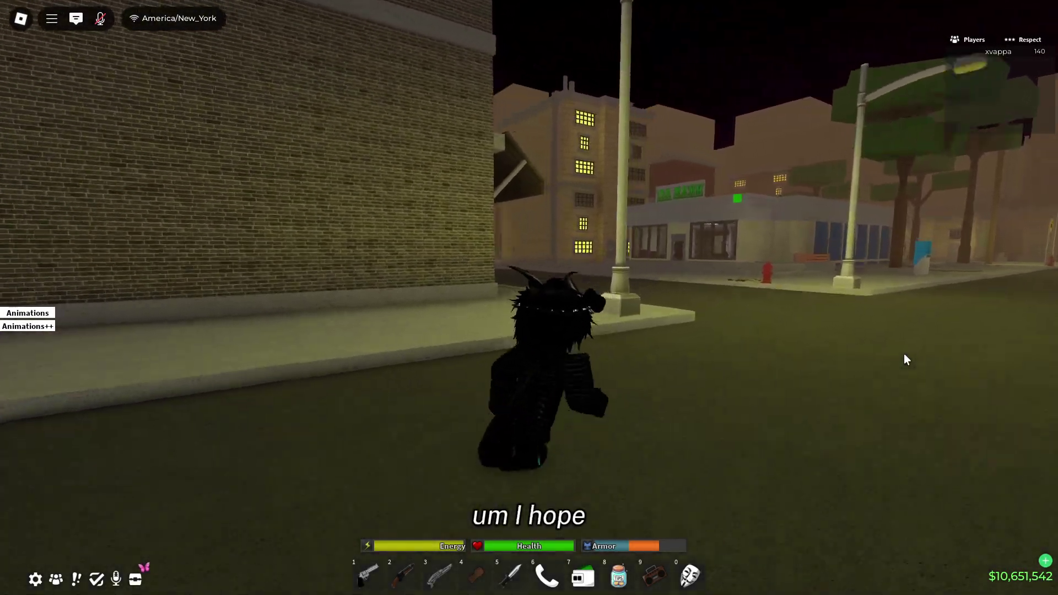
{"action": "key", "text": "s"}
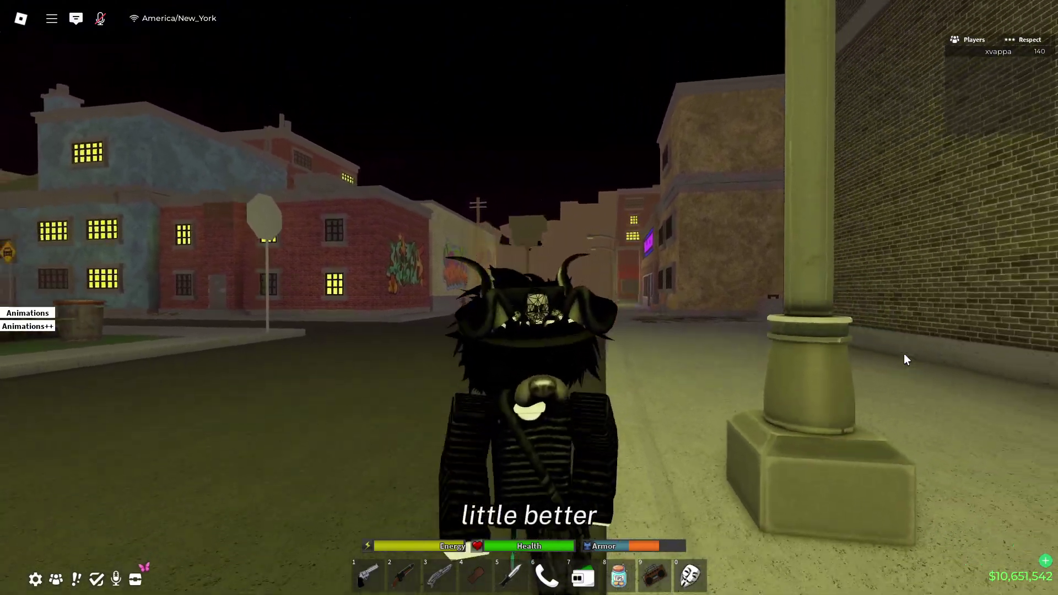
{"action": "key", "text": "Right"}
{"action": "key", "text": "w"}
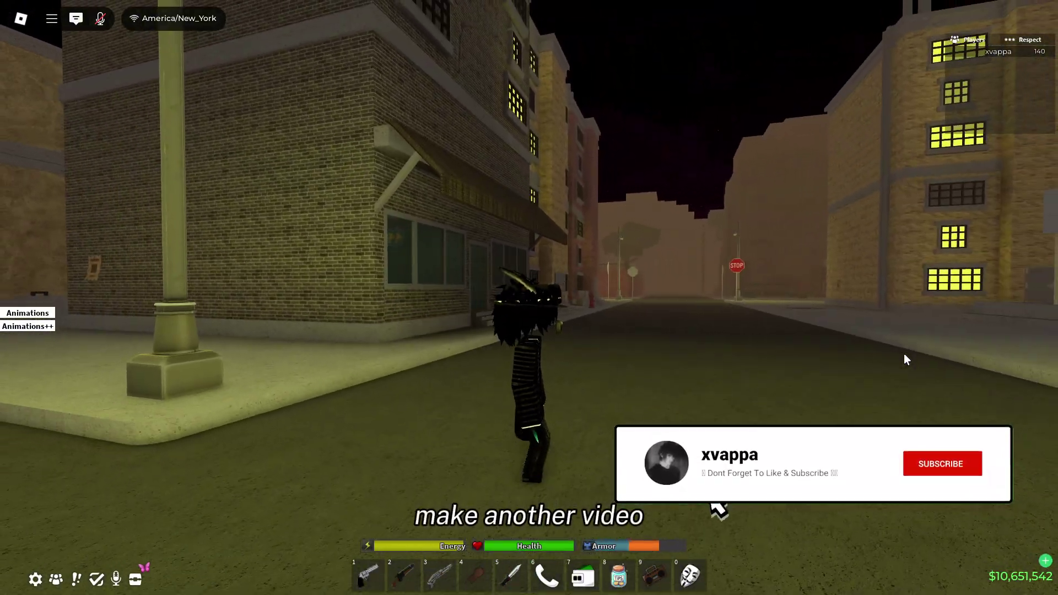
{"action": "key", "text": "s"}
{"action": "key", "text": "w"}
{"action": "key", "text": "d"}
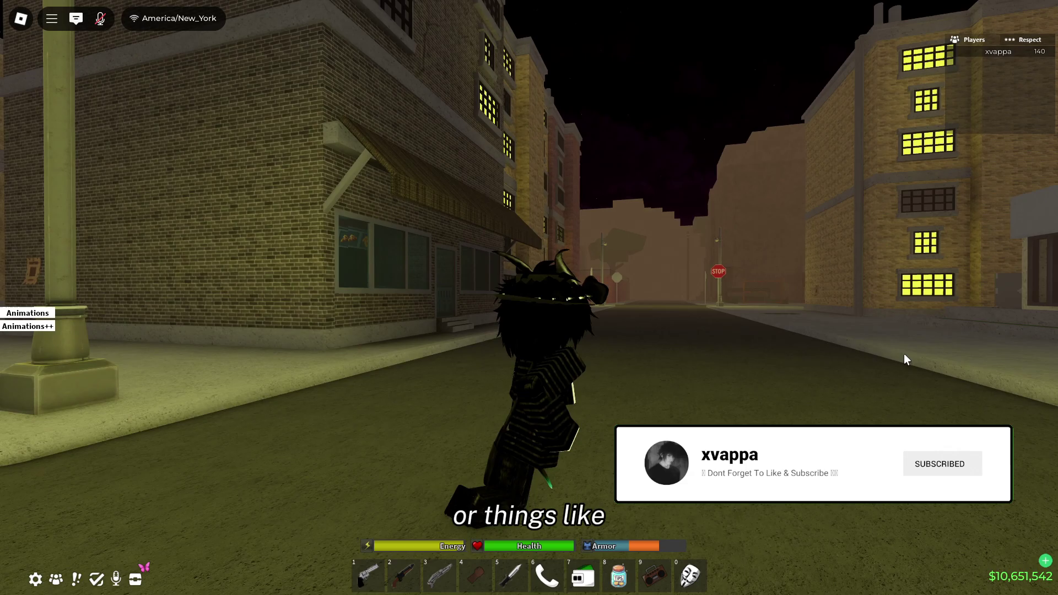
{"action": "key", "text": "s"}
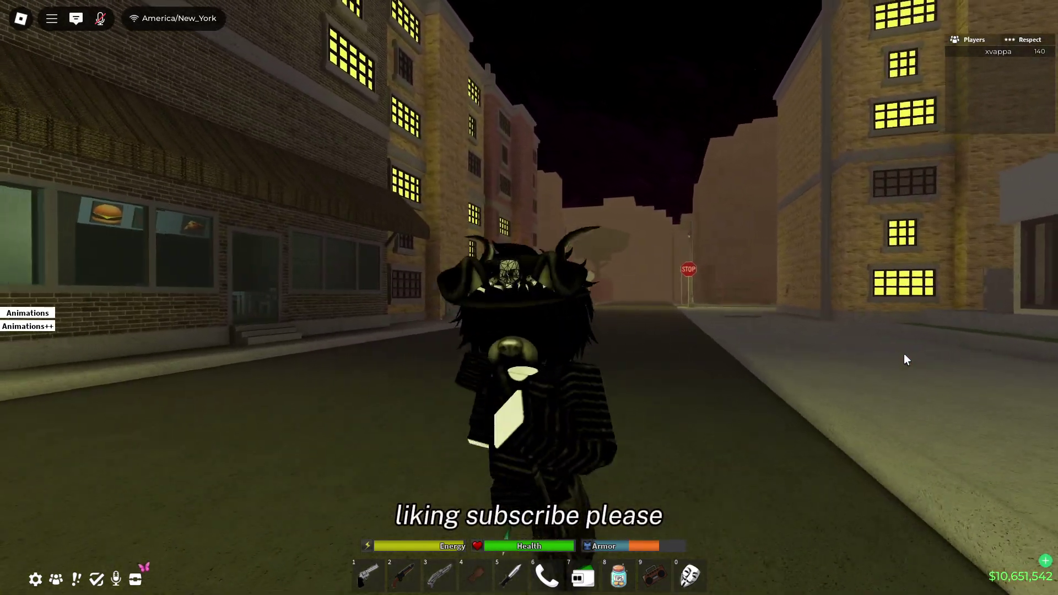
{"action": "key", "text": "d"}
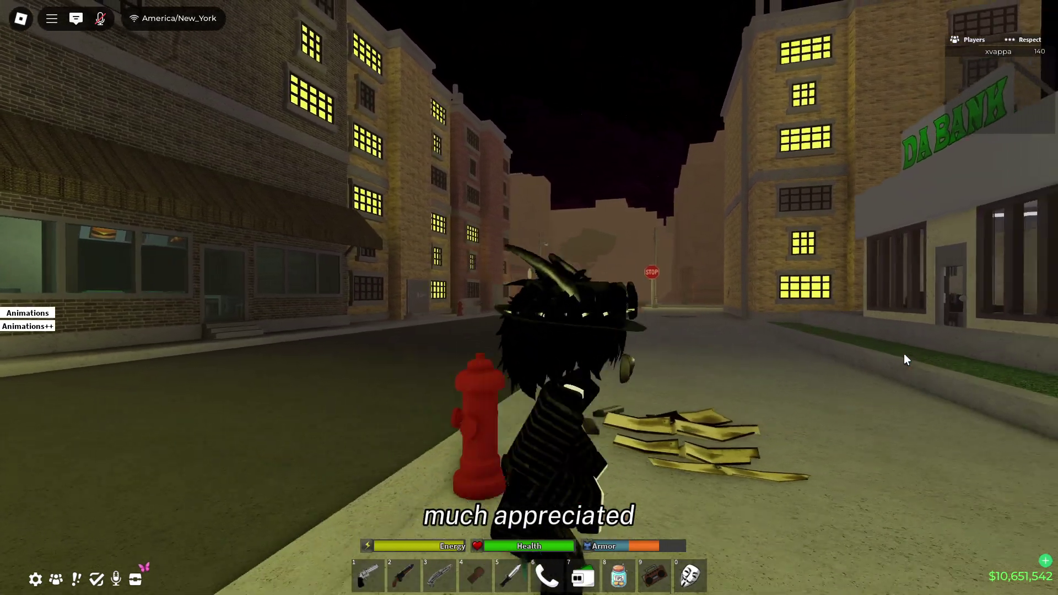
{"action": "key", "text": "s"}
{"action": "key", "text": "space"}
{"action": "key", "text": "s"}
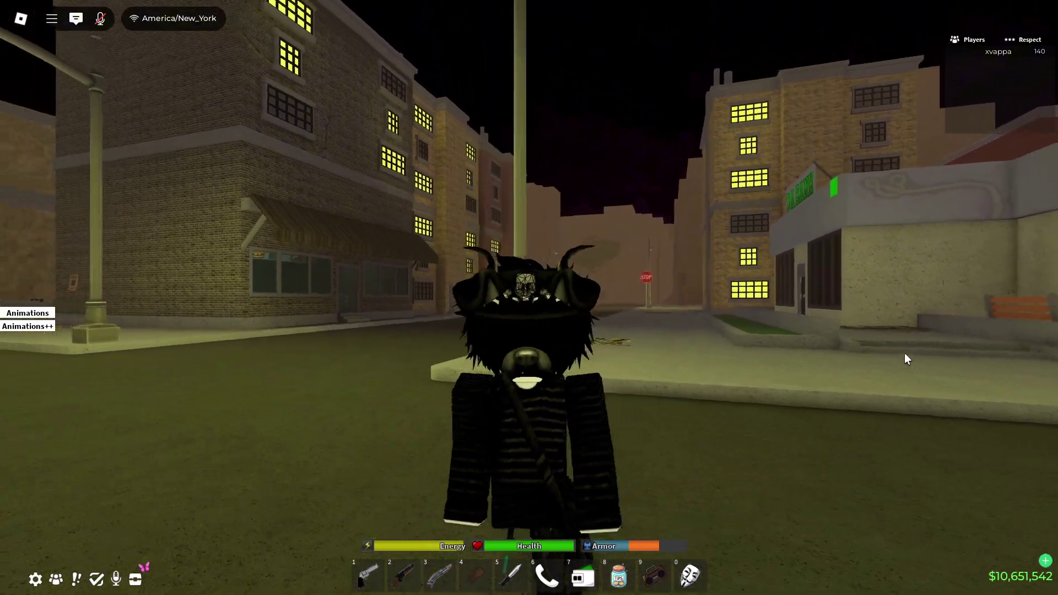
{"action": "key", "text": "a"}
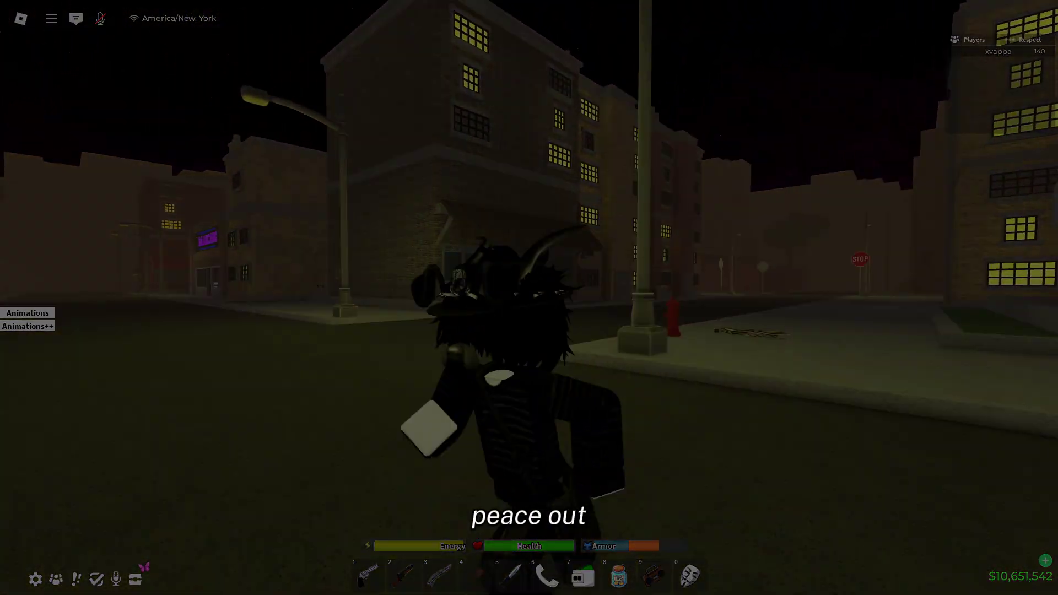